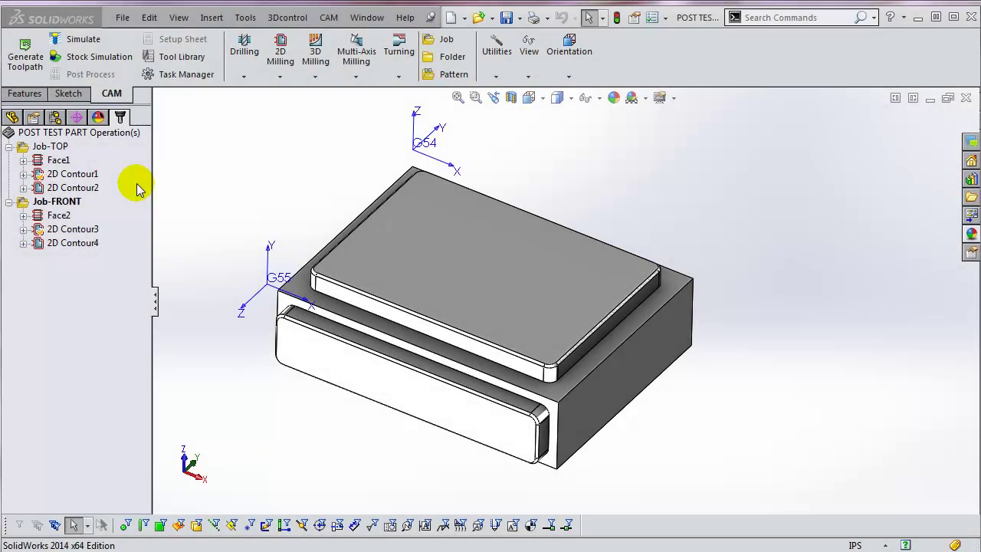
- Preview the Face1 toolpath, then 2D Contour2, then Face1 again on the part
click(59, 161)
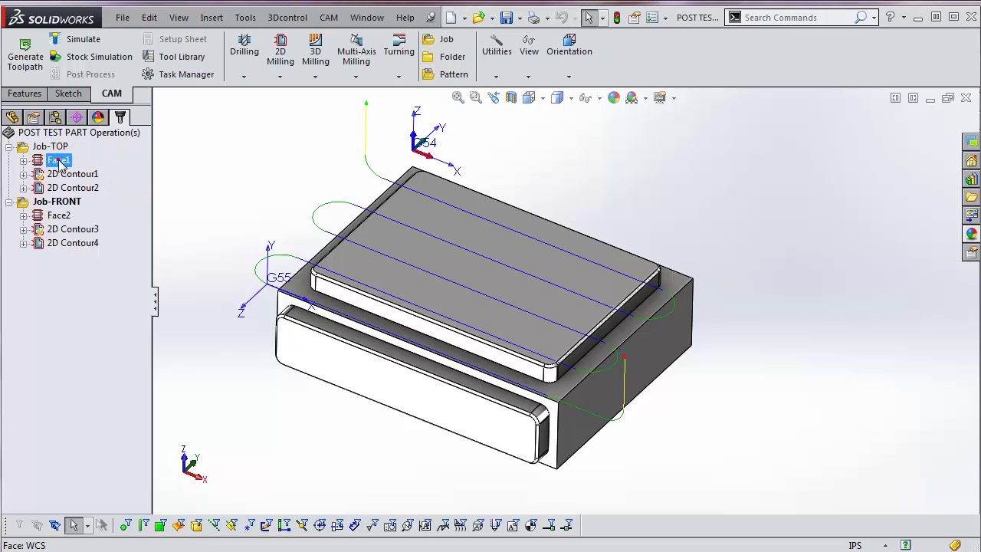
click(59, 162)
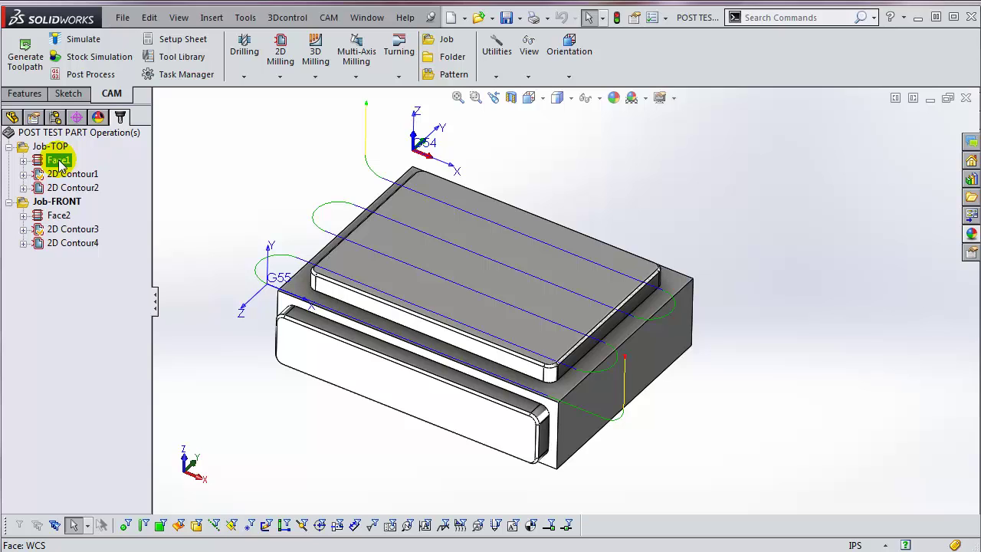
click(71, 189)
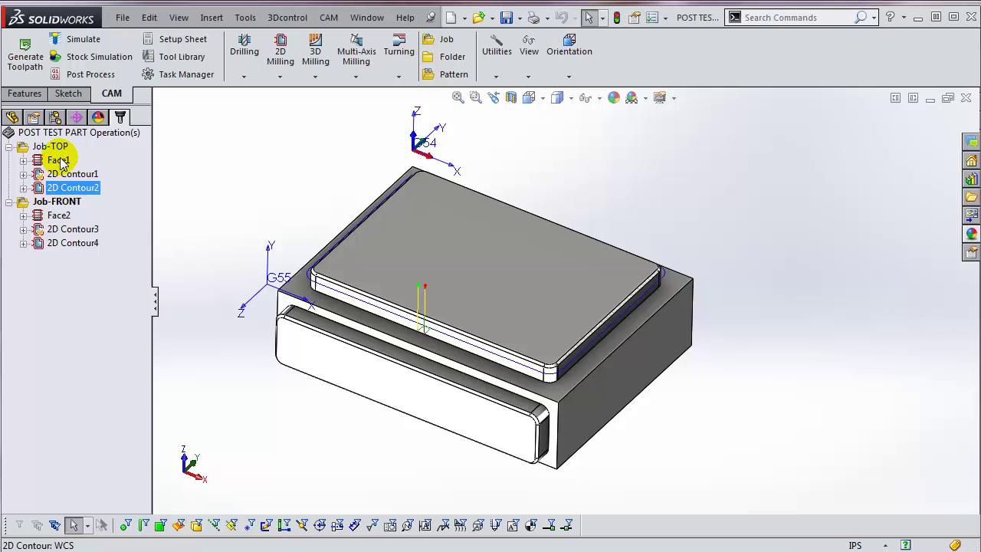
click(61, 162)
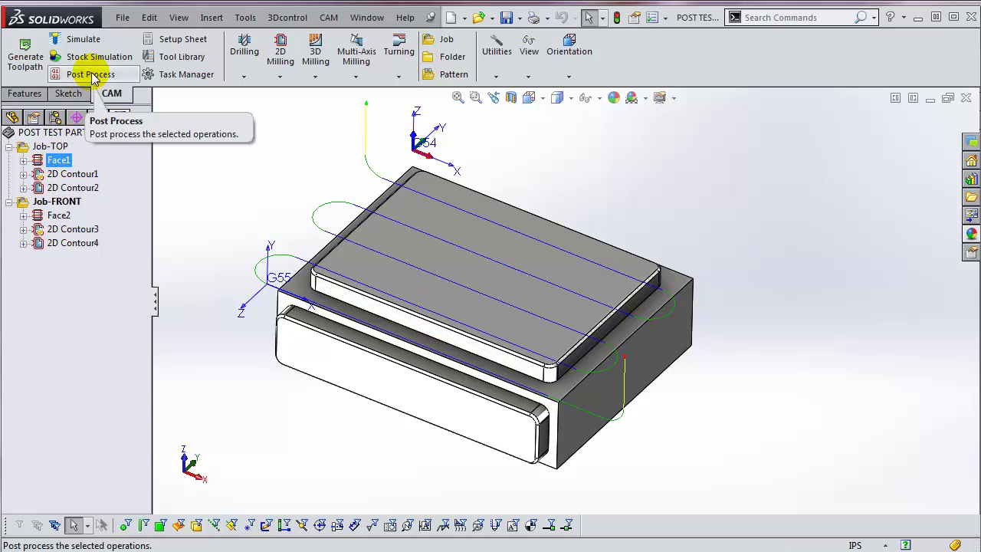
- Try posting Face1 alone, then settle on the Job-TOP setup as the selection to post
right_click(60, 161)
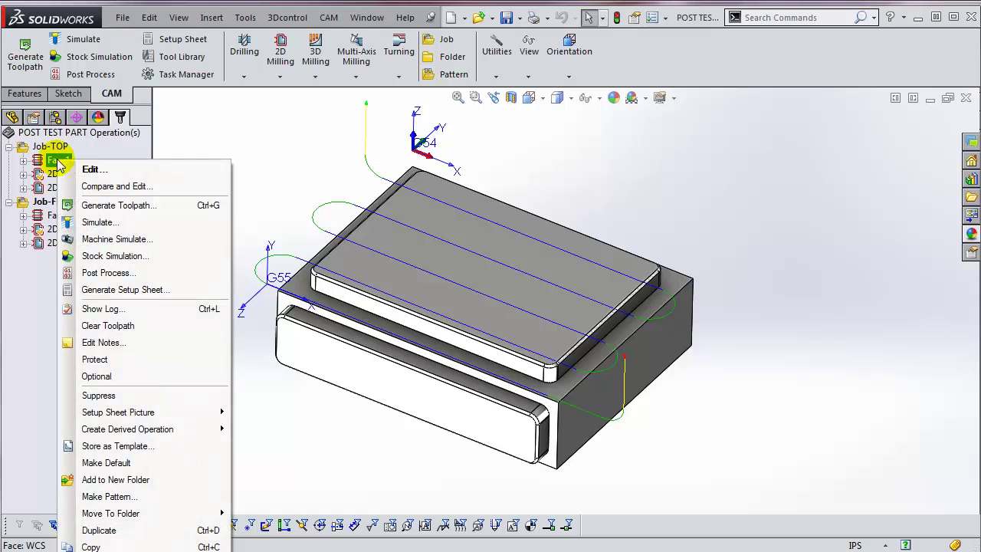
click(107, 273)
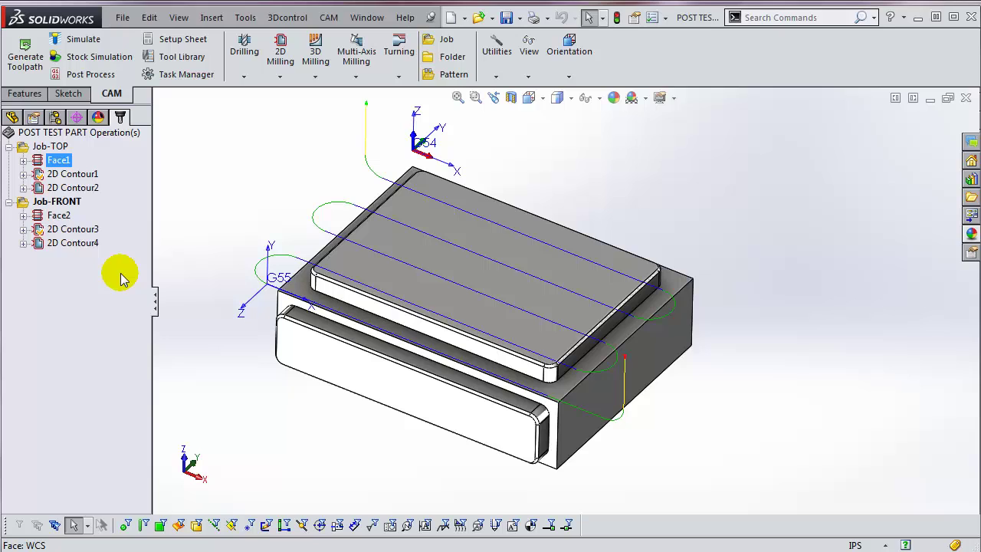
click(51, 146)
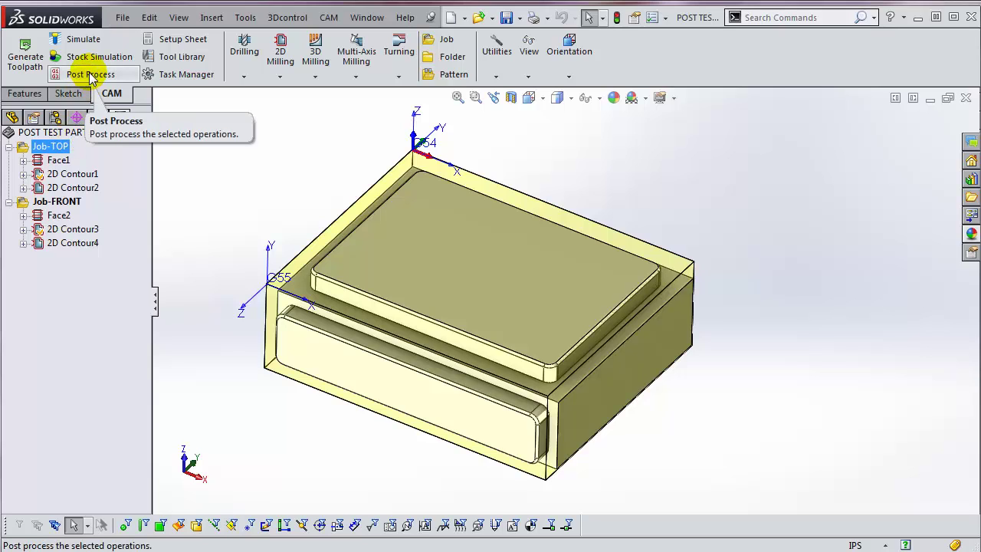
shift+click(57, 202)
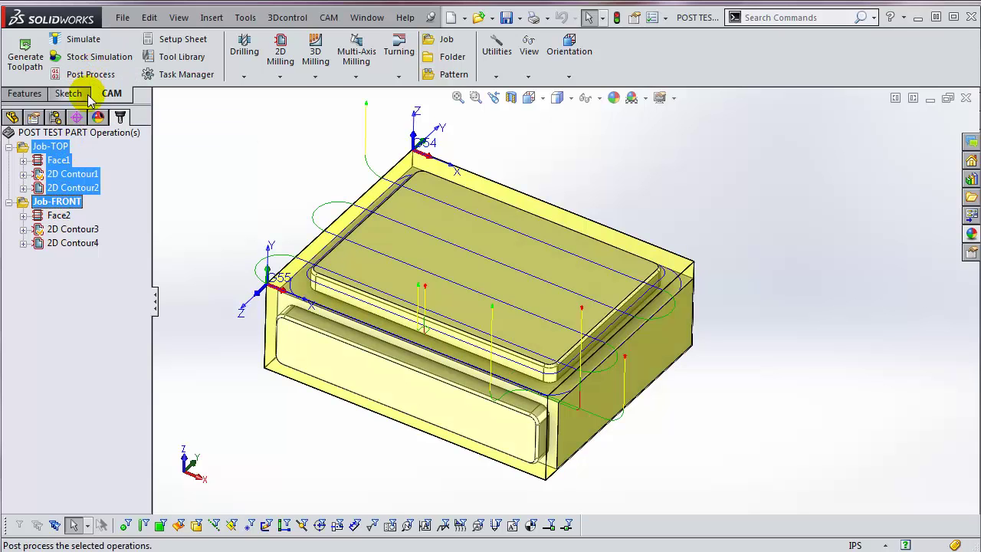
click(115, 170)
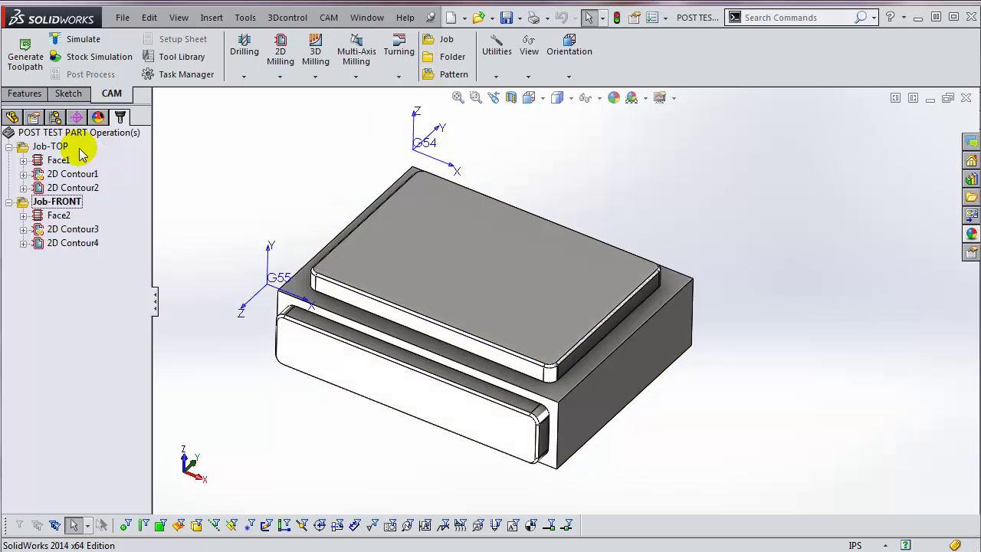
click(53, 147)
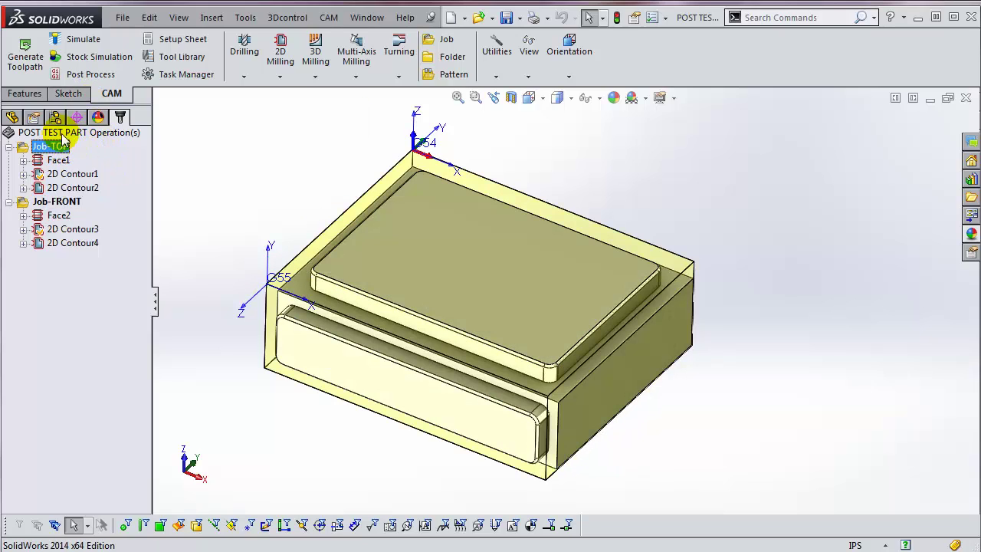
- Open the Job-TOP post settings and keep haas.cps - Generic HAAS as the post configuration
click(88, 74)
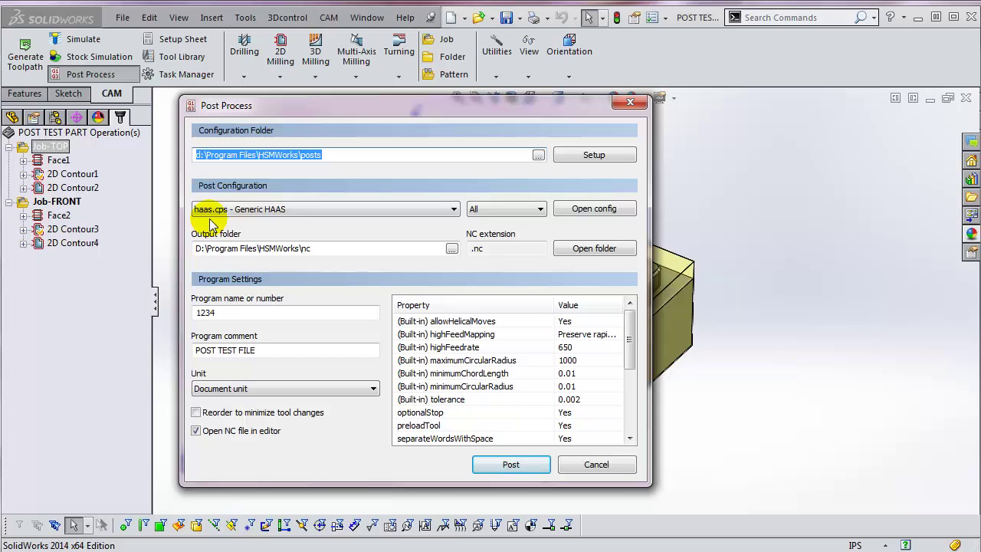
click(451, 211)
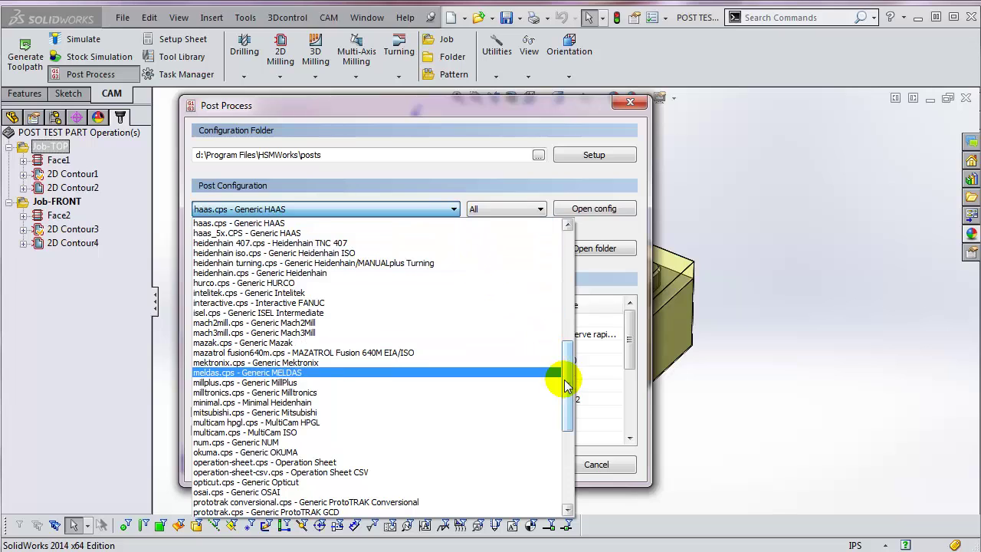
mouse_move(565, 385)
mouse_down()
mouse_move(565, 434)
mouse_move(563, 385)
mouse_up()
key(Escape)
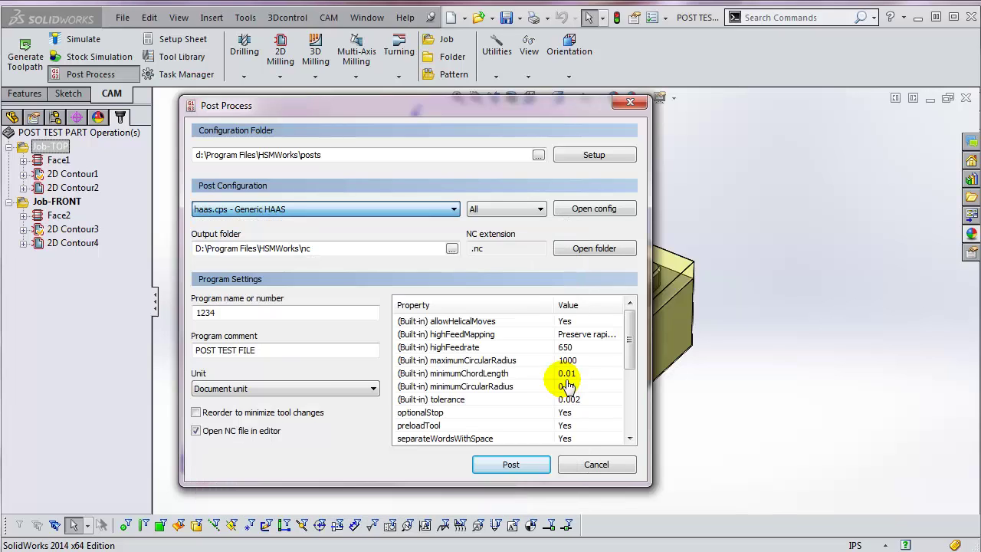
- Check program name 1234 and comment POST TEST FILE, then close the post settings without posting
click(258, 314)
click(258, 315)
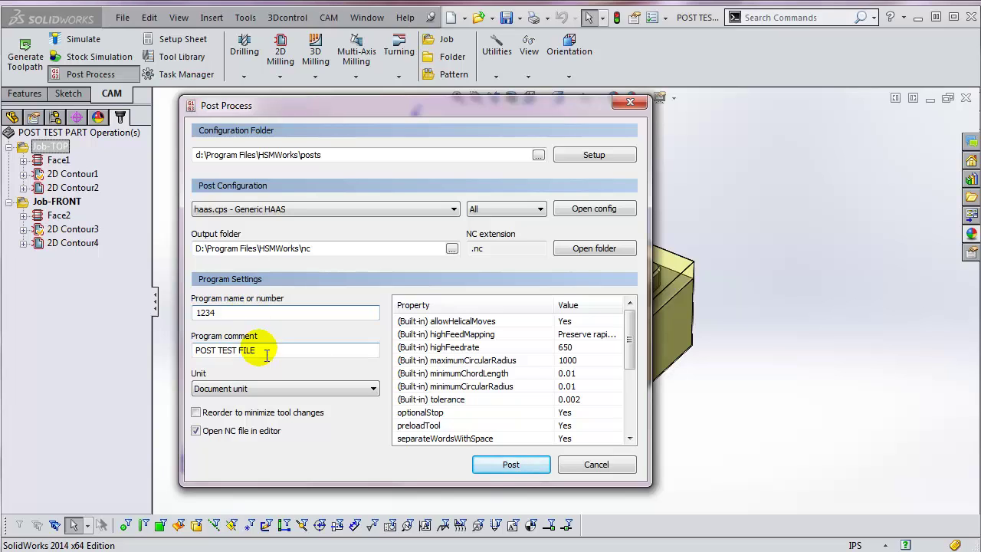
click(255, 346)
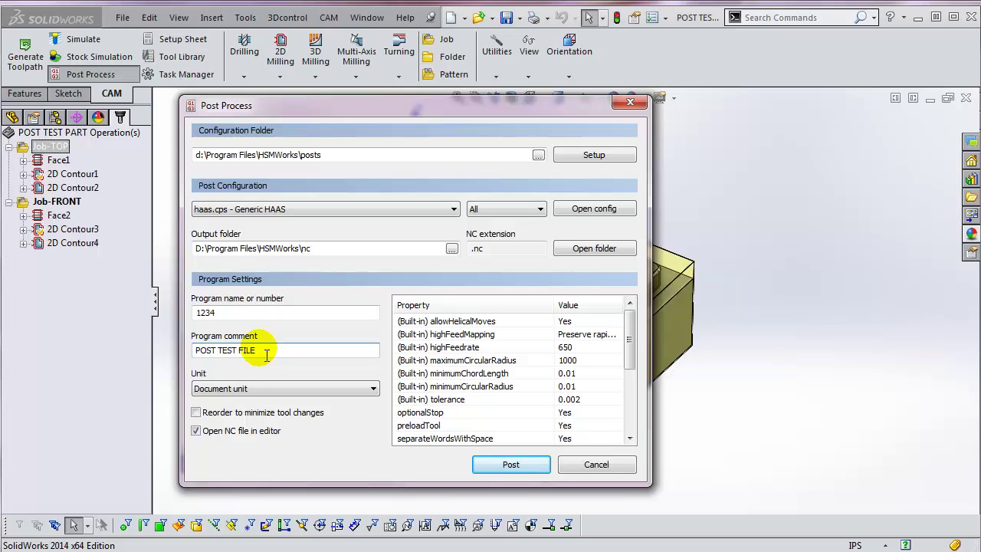
click(630, 102)
- Edit Job-TOP and inspect its Post Processing values: program 1234, comment POST TEST FILE, offset 1
right_click(60, 145)
click(77, 158)
click(143, 248)
click(143, 248)
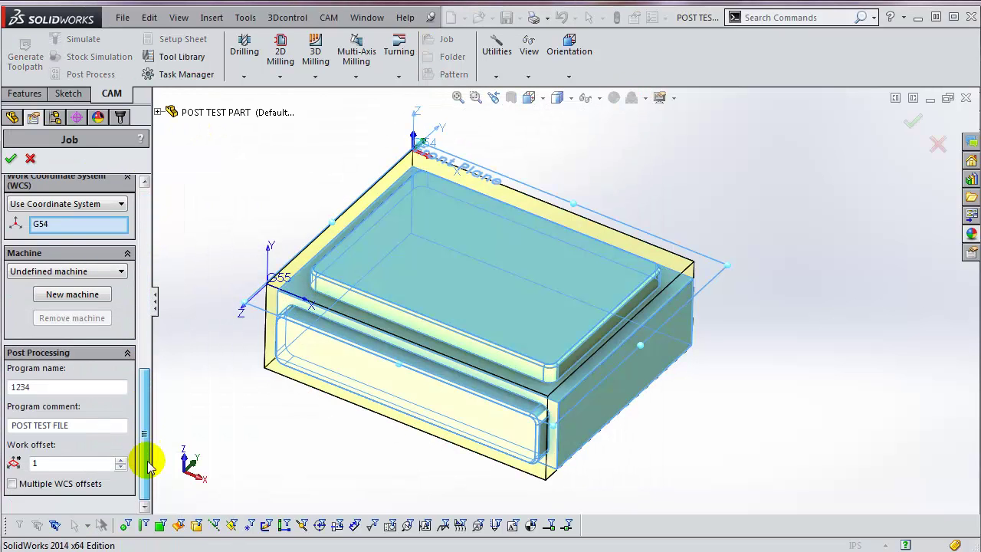
click(57, 390)
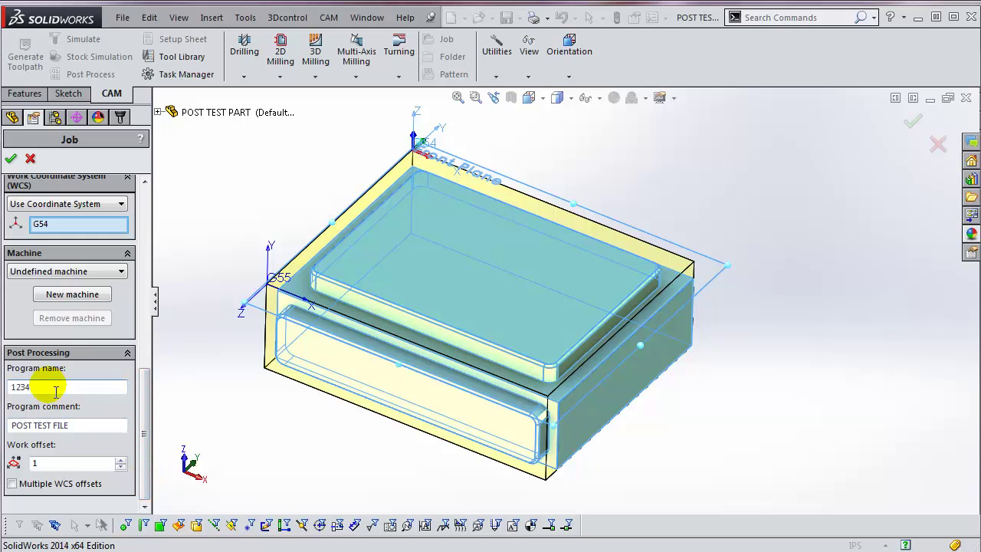
click(105, 431)
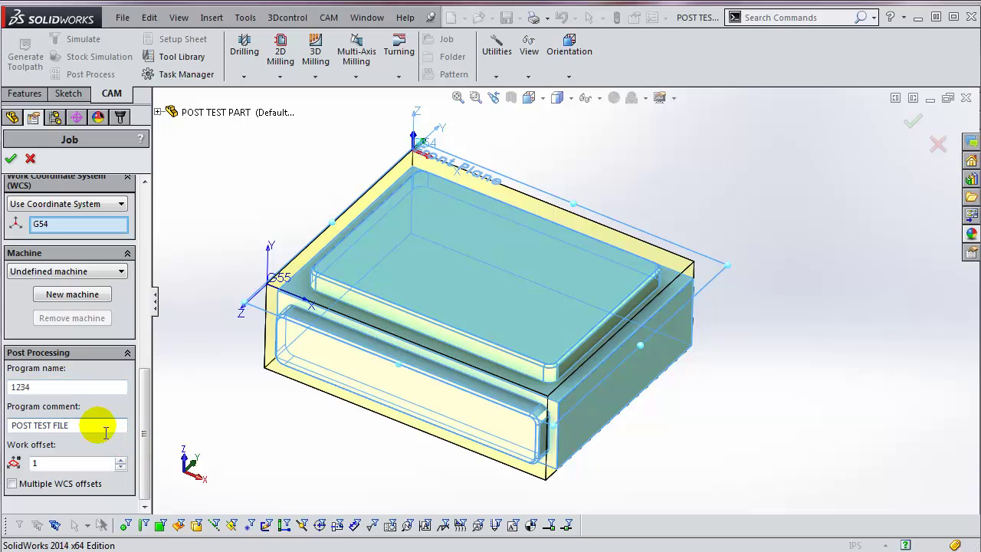
- Cancel the job edit, post Job-TOP with the Generic HAAS post, and save it as 1234.nc
click(31, 160)
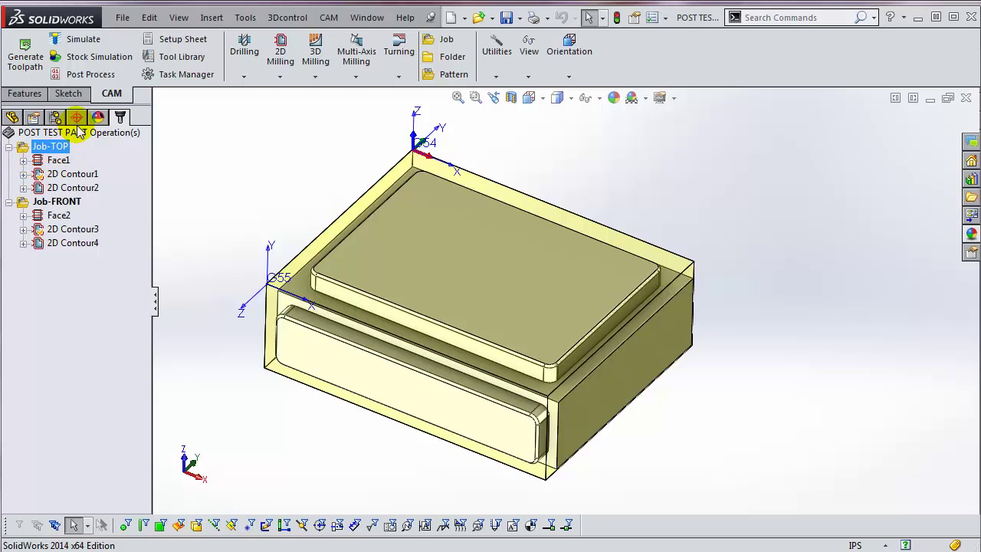
click(89, 77)
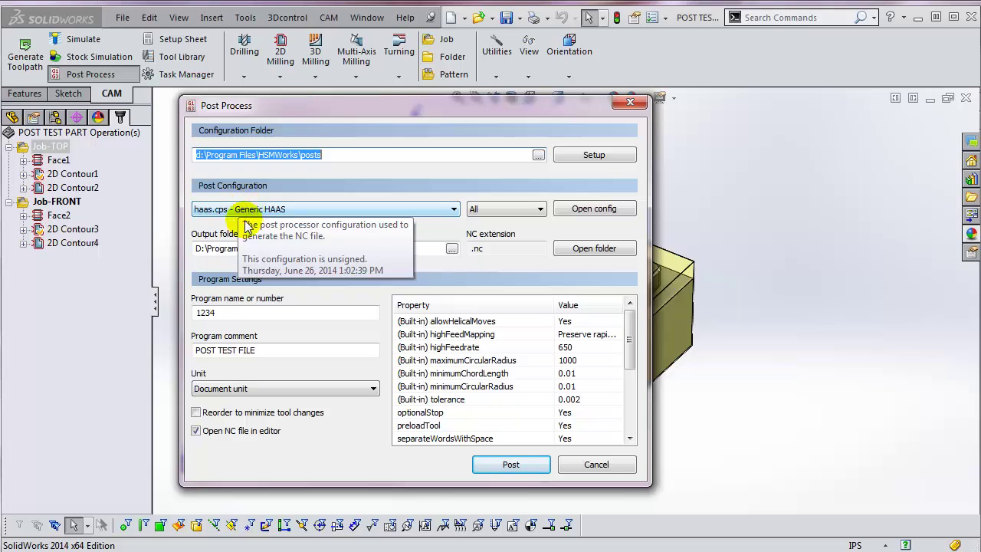
click(230, 314)
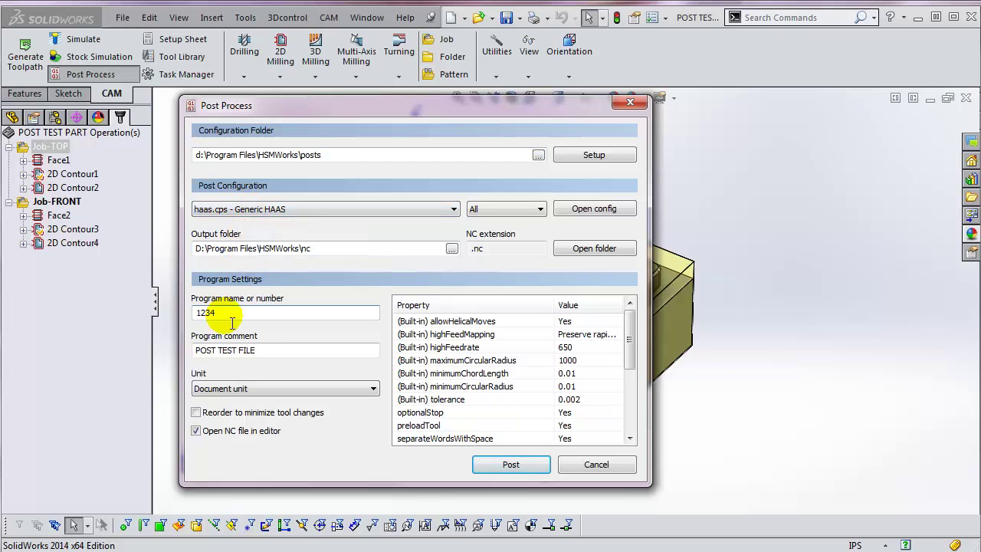
click(511, 466)
click(575, 410)
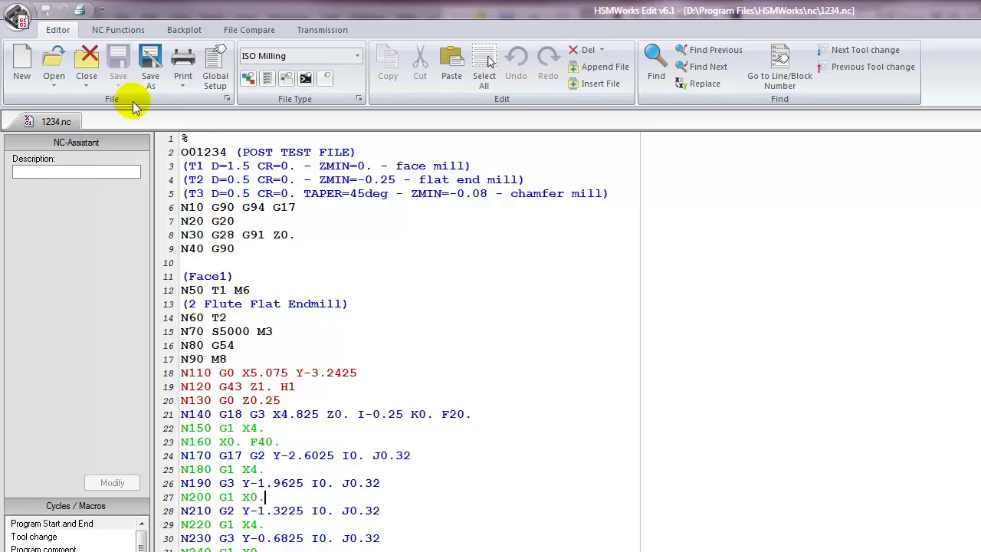
- Close HSMWorks Edit after reviewing the N10-numbered 1234.nc program
click(16, 17)
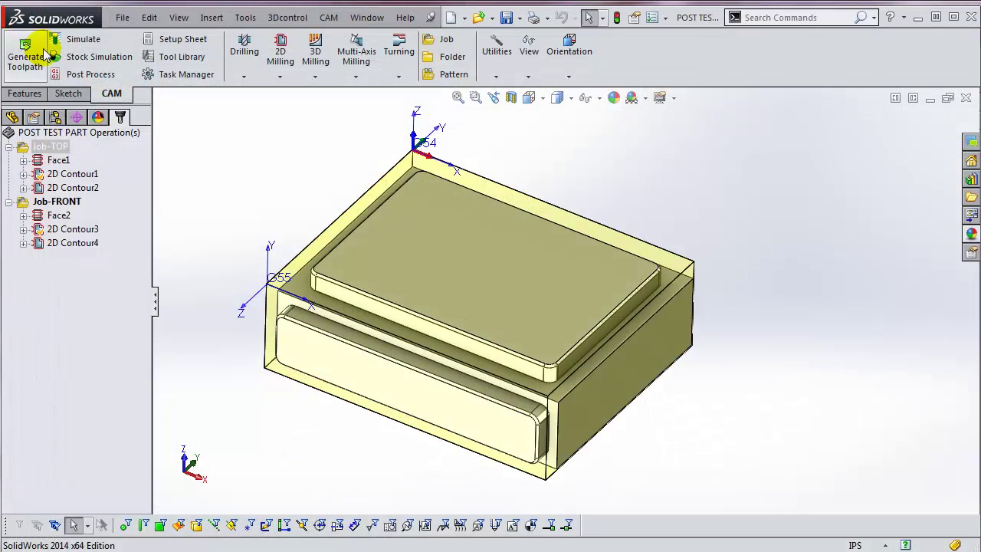
- Reopen the post settings, browse the posts configuration folder, and list the folder Setup choices
click(73, 75)
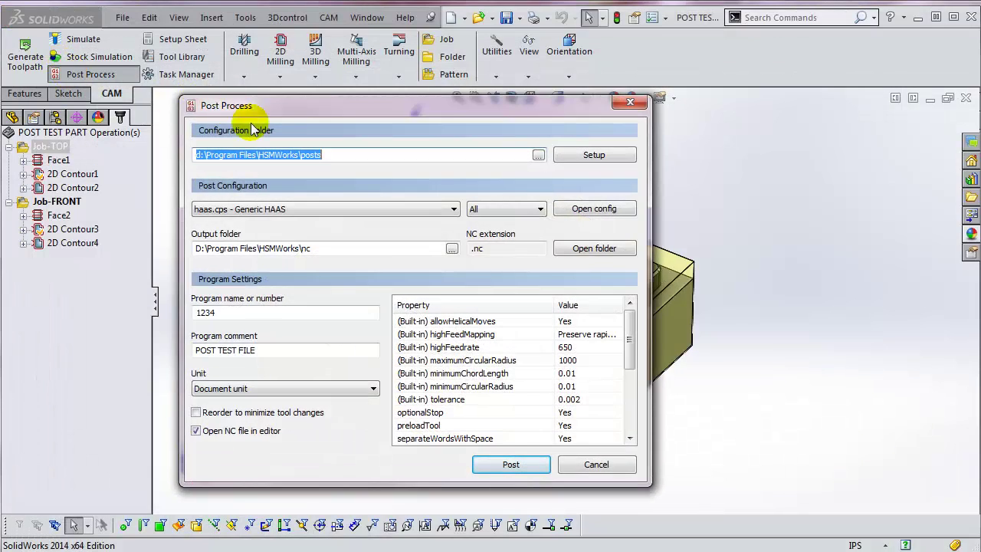
click(332, 158)
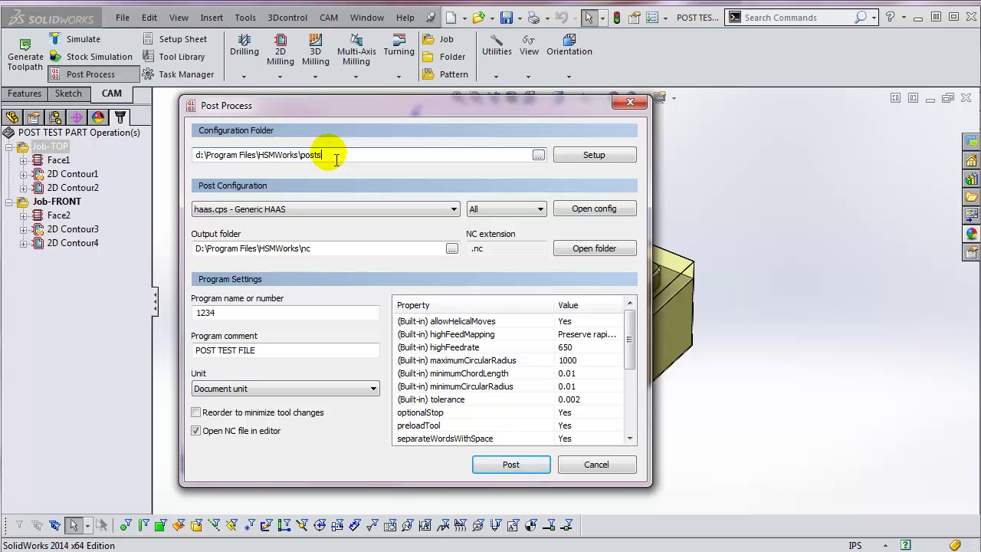
click(540, 156)
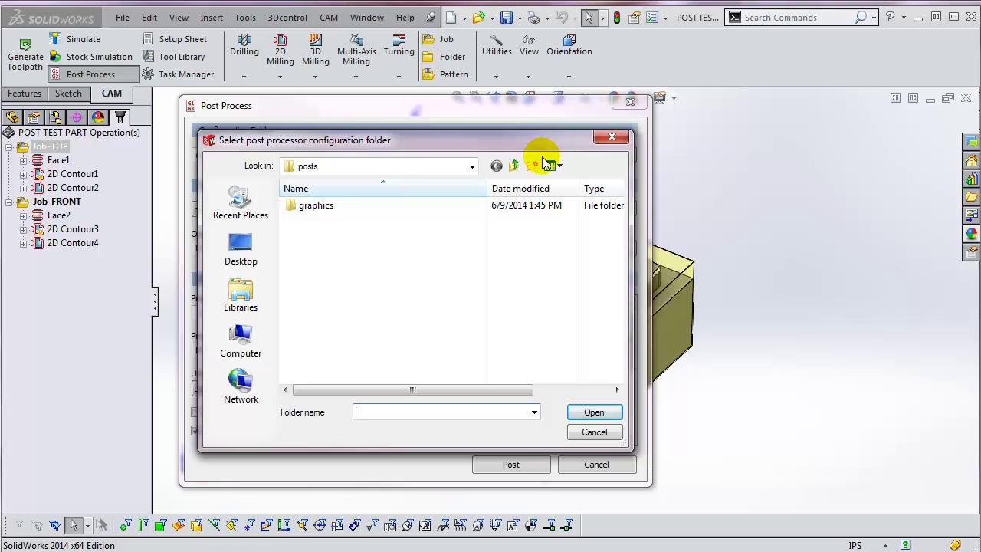
key(Return)
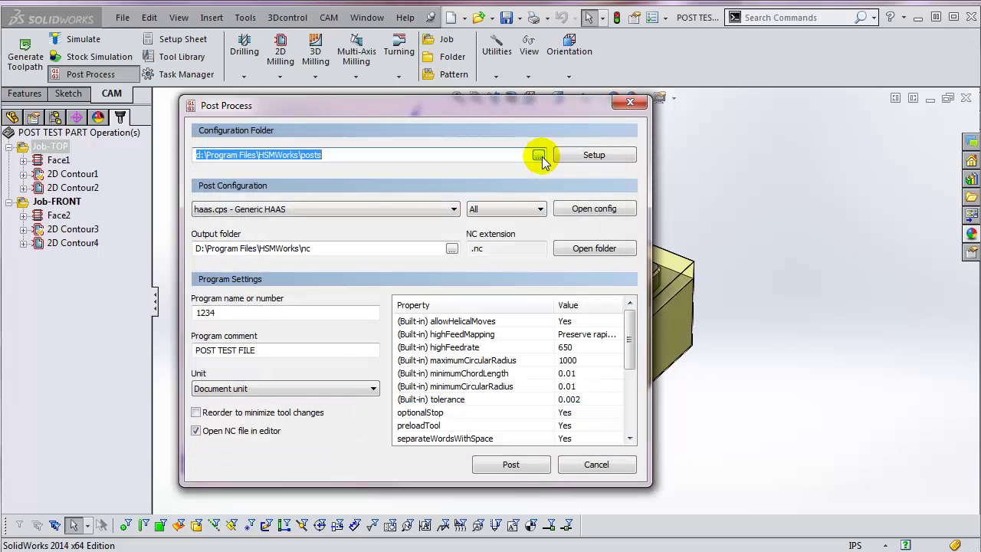
click(587, 156)
click(587, 156)
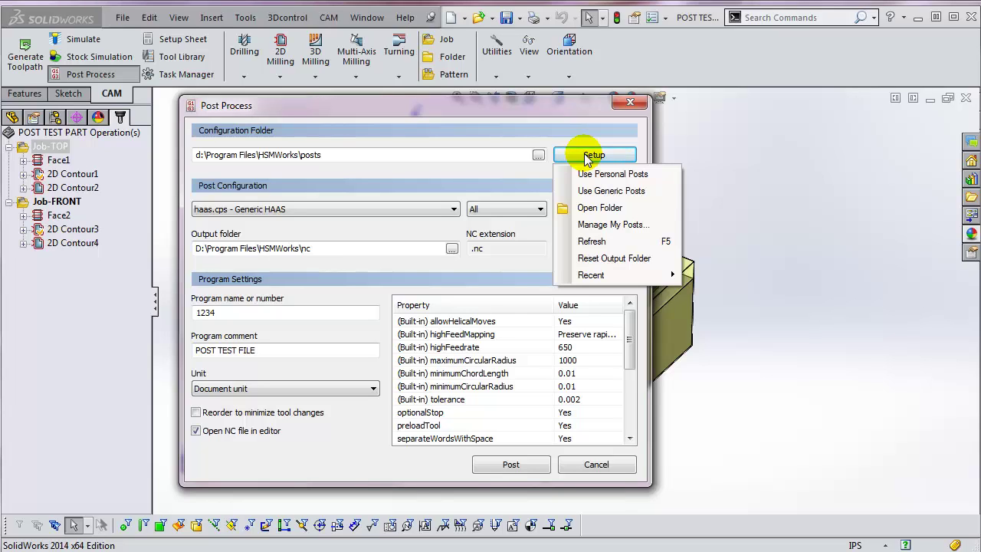
- Switch to generic posts and check the configuration folder and the nc output folder, leaving both unchanged
click(595, 192)
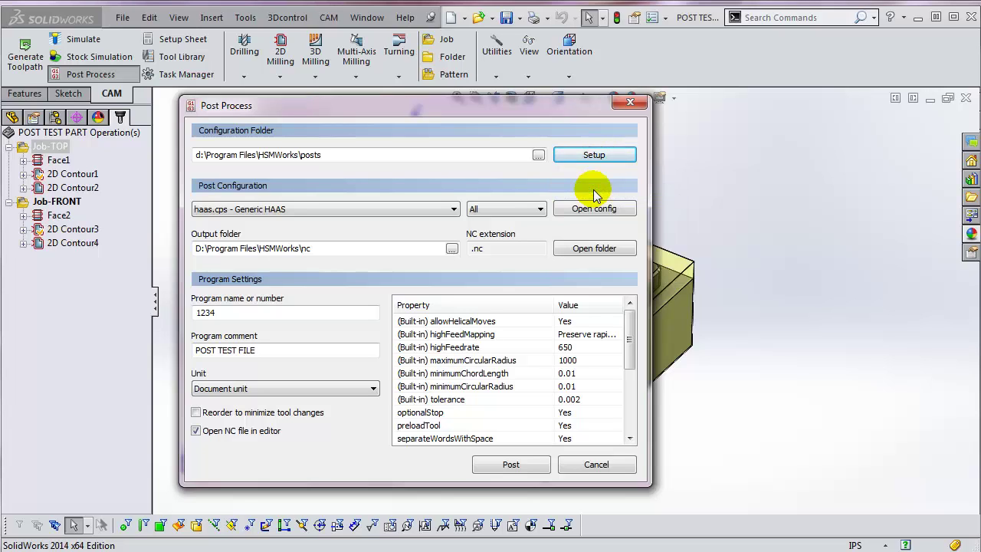
click(520, 156)
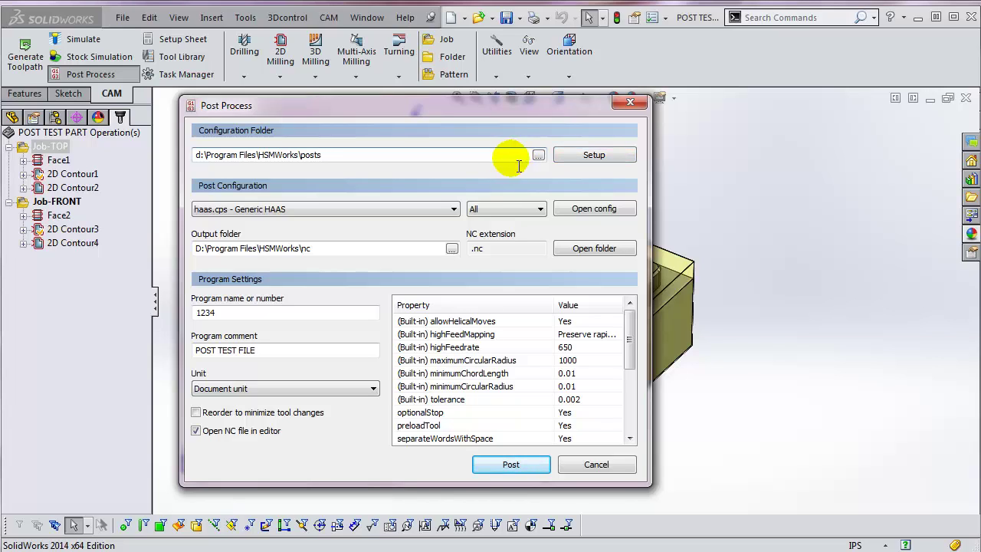
click(346, 253)
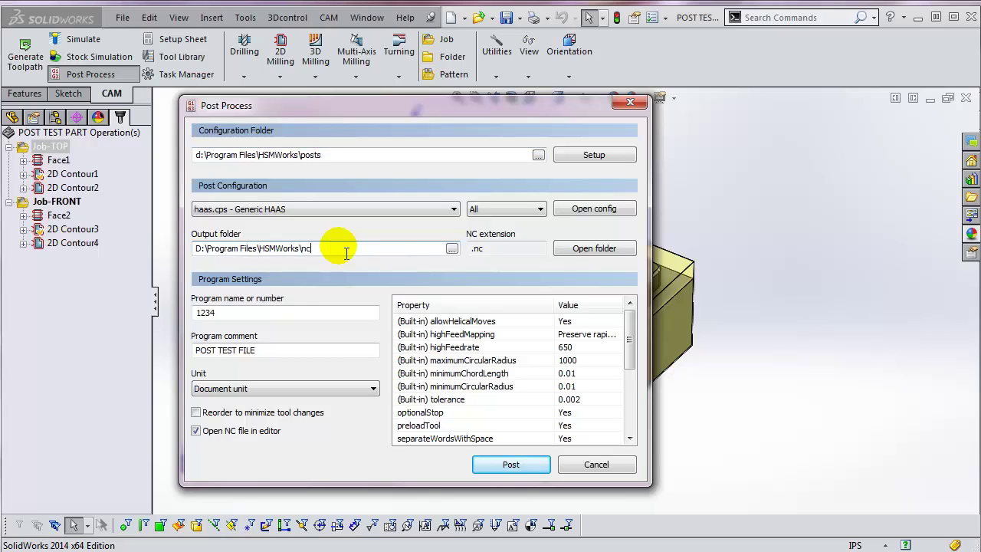
click(452, 249)
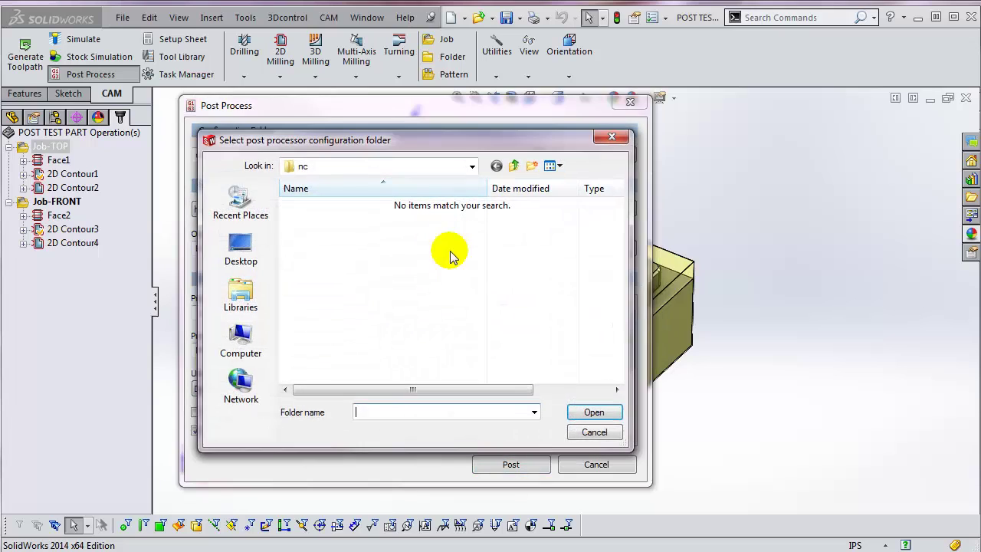
click(612, 139)
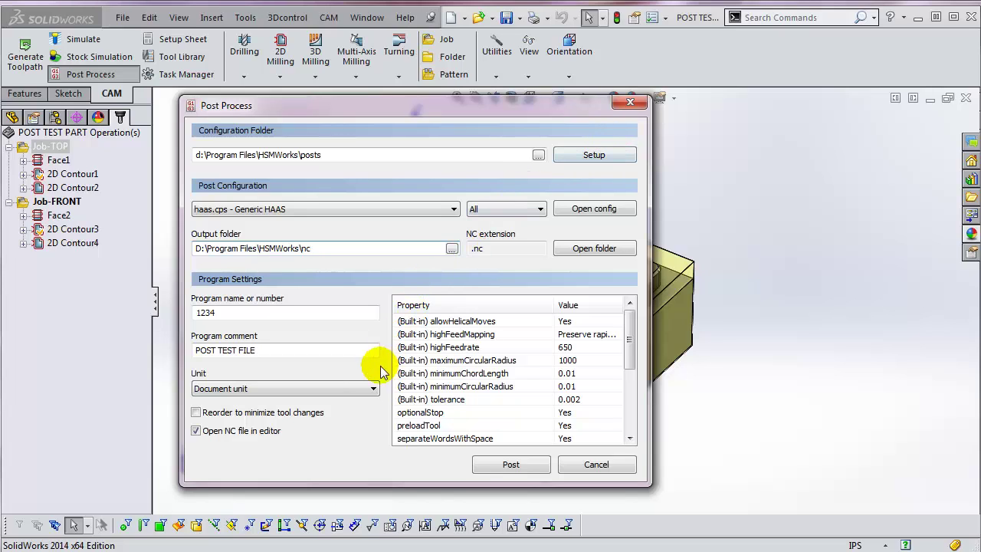
click(373, 388)
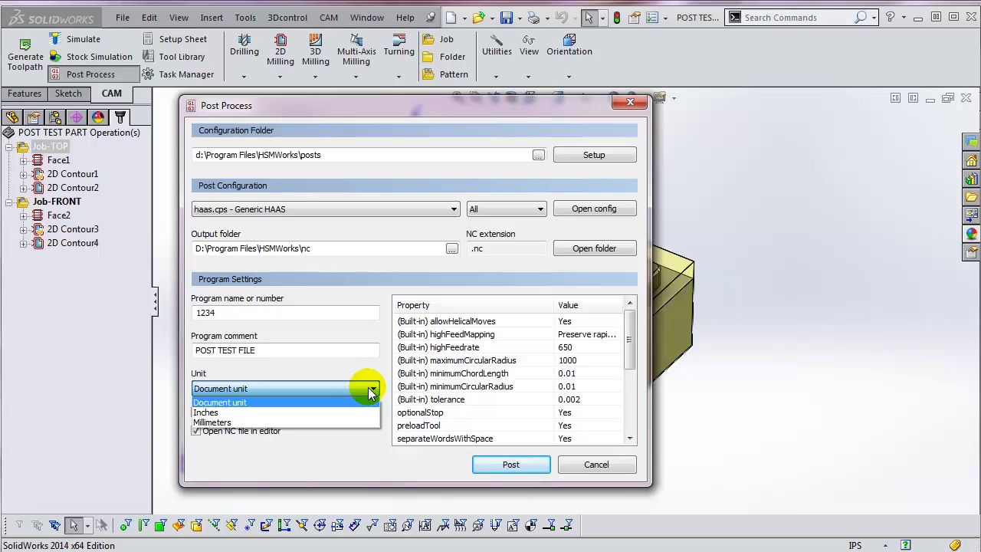
click(346, 374)
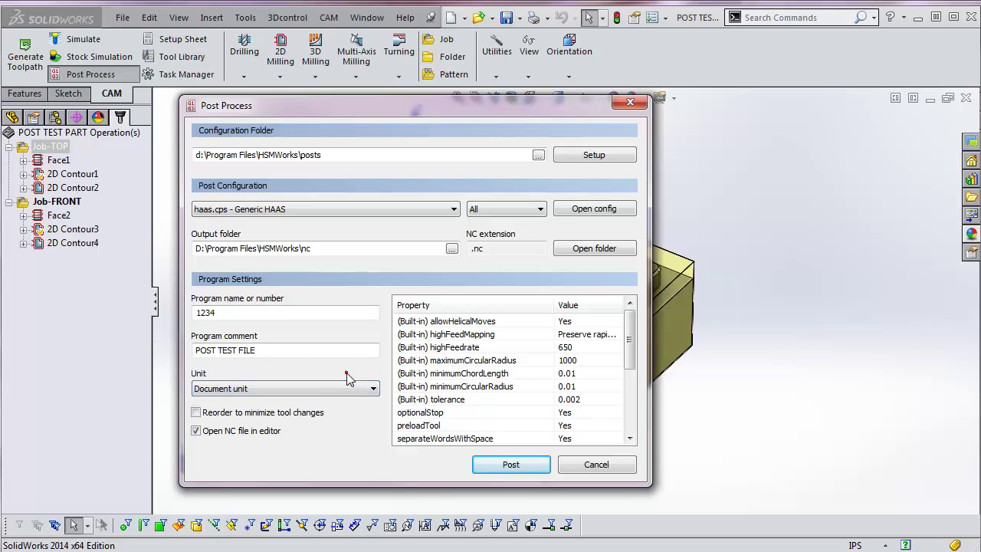
mouse_move(222, 420)
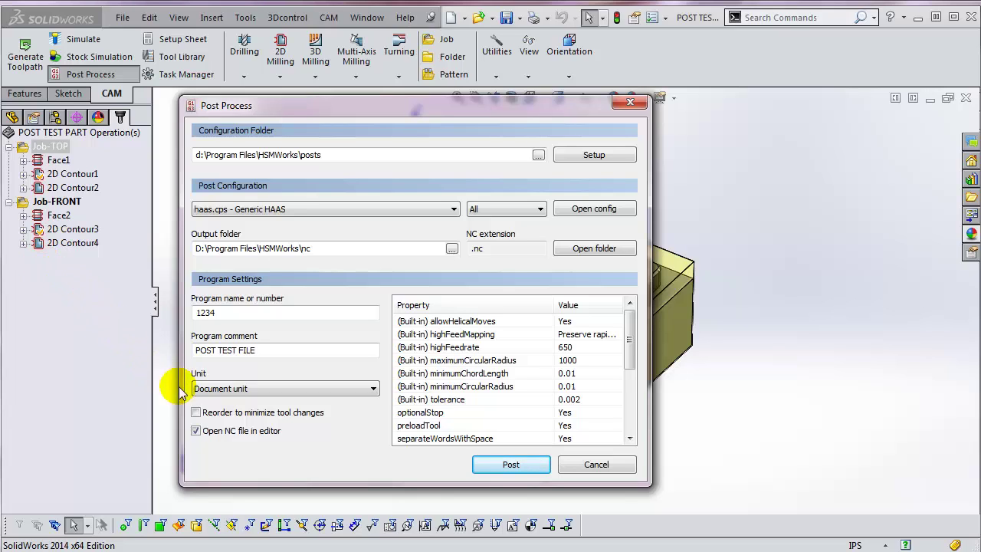
click(232, 437)
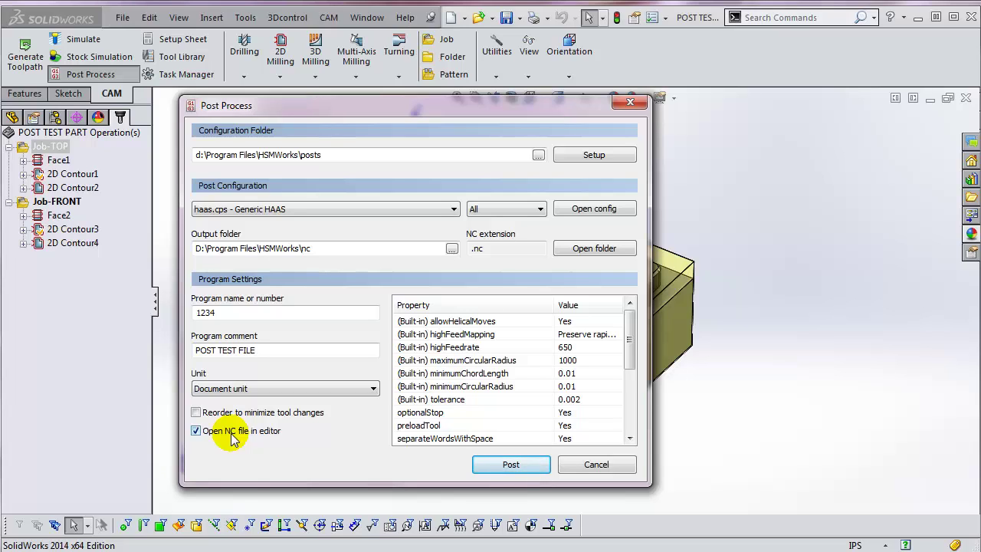
click(232, 434)
click(232, 434)
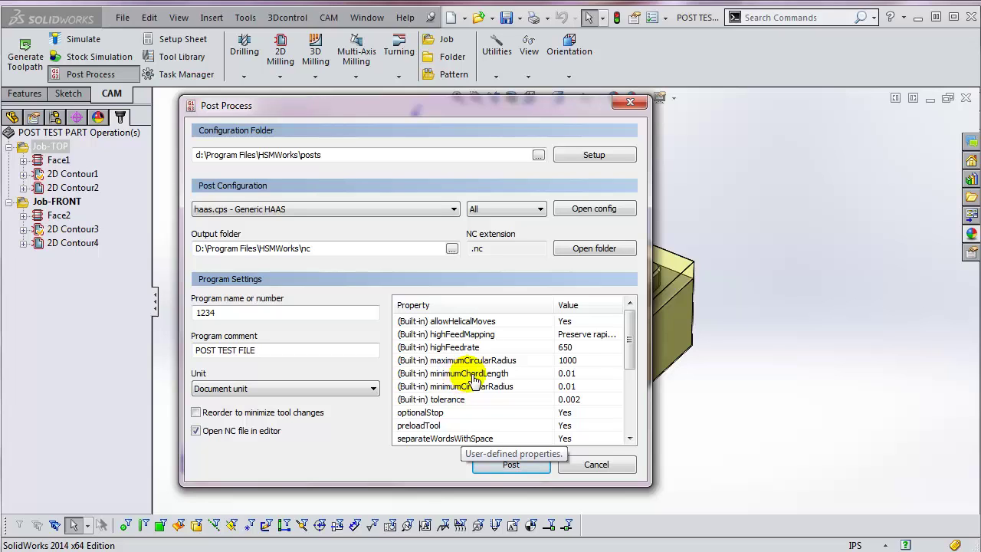
- In the Haas post properties, set sequenceNumberStart to 1 and sequenceNumberIncrement from 10 to 1
drag(630, 339, 629, 375)
click(585, 391)
click(584, 389)
text(1)
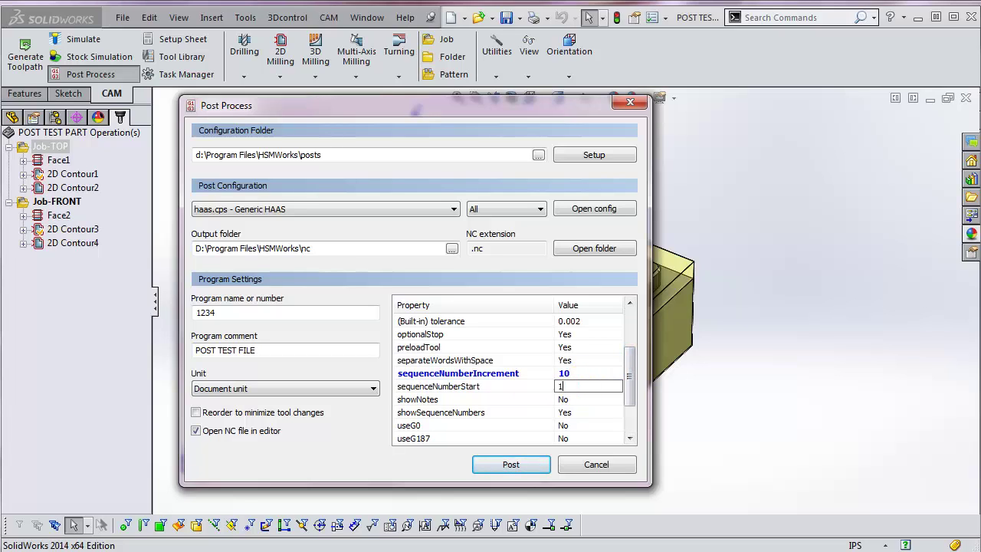
click(587, 374)
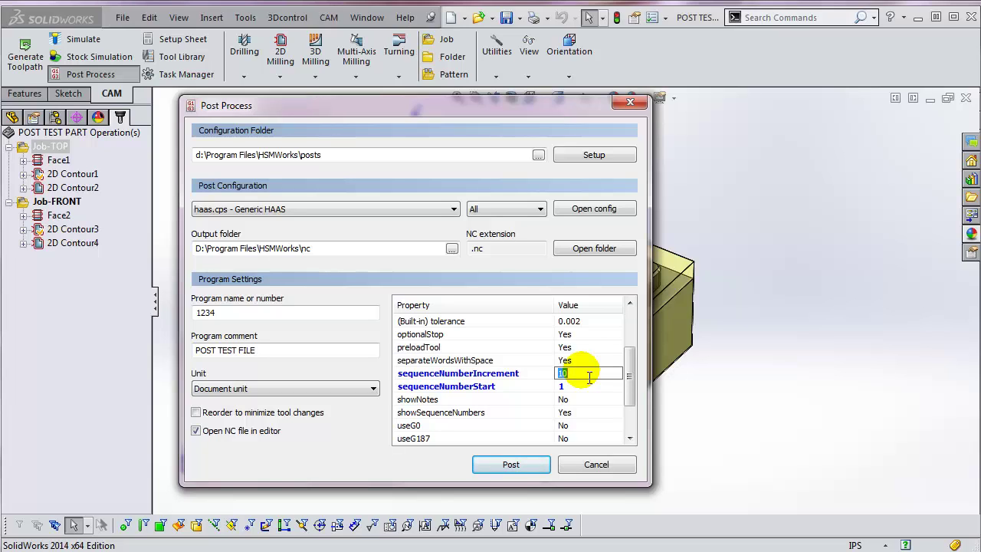
text(1)
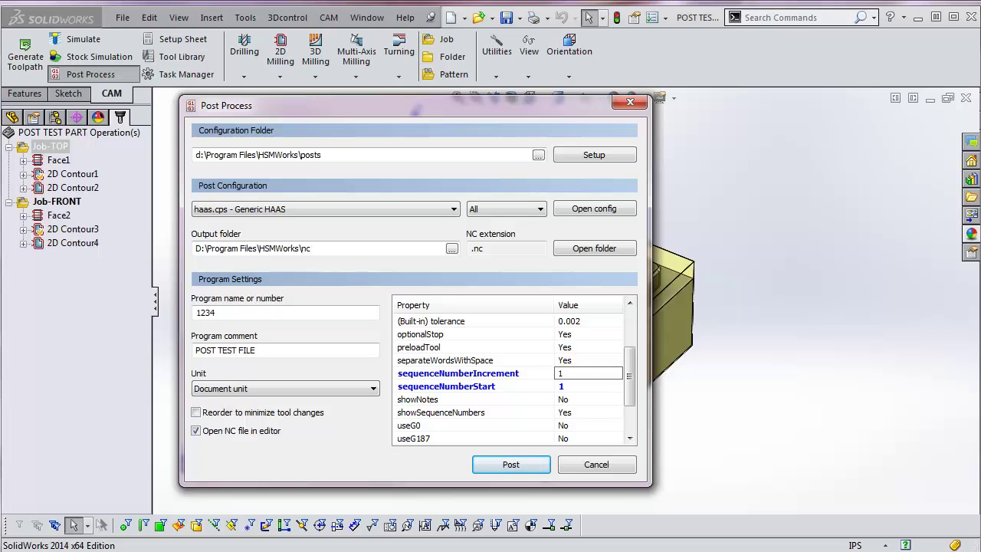
click(587, 387)
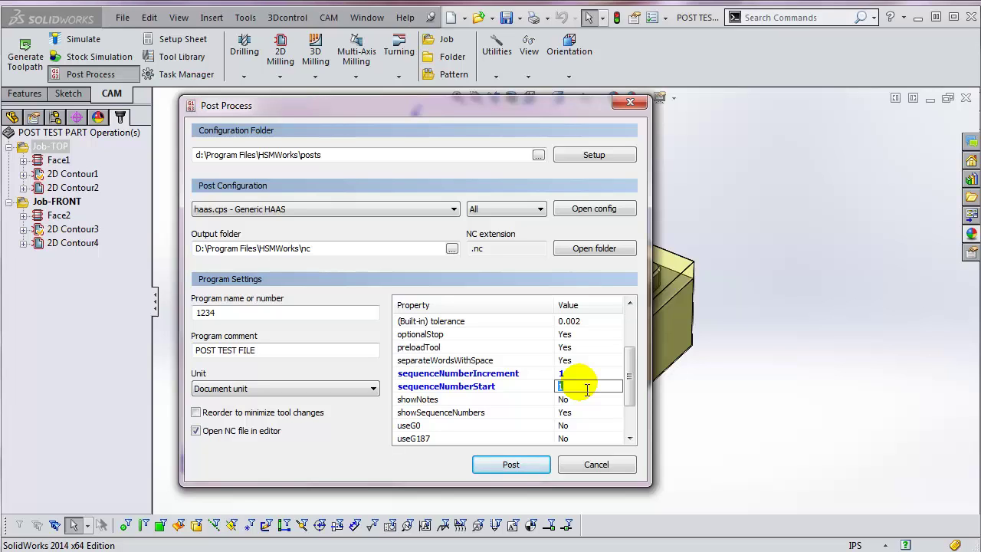
- Open the haas.cps post configuration and change line 20's extension from nc to pgm
click(593, 208)
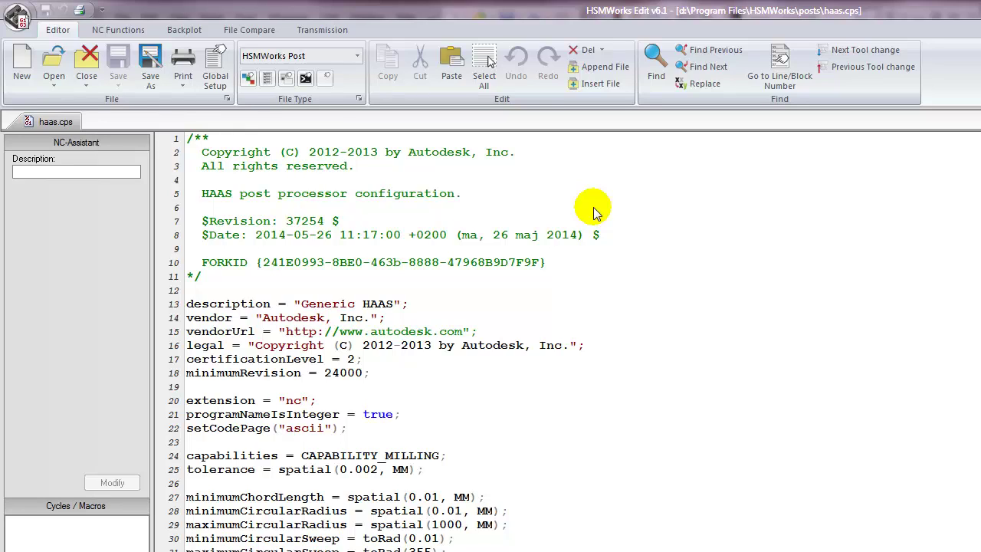
click(304, 401)
drag(303, 401, 290, 403)
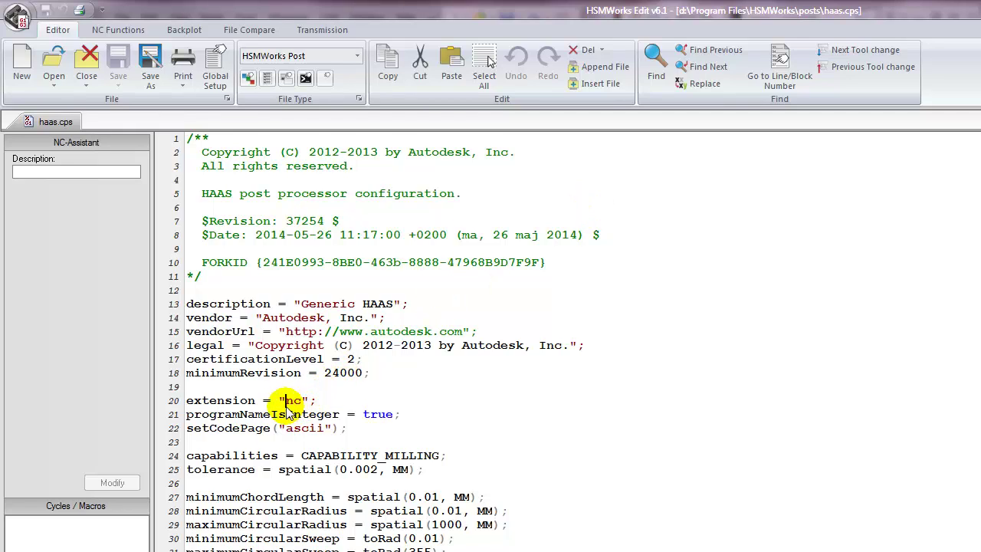
key(BackSpace)
key(BackSpace)
text(pgm)
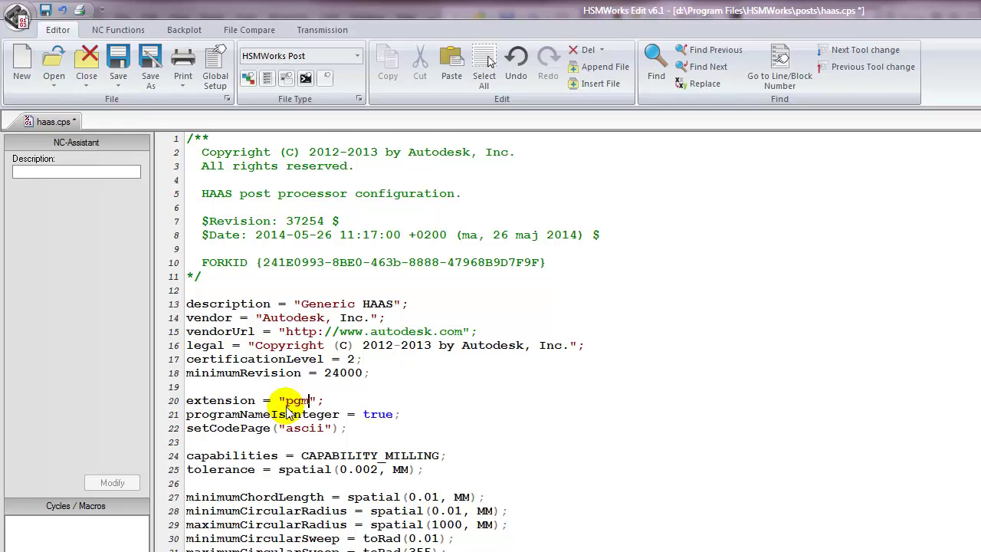
click(118, 61)
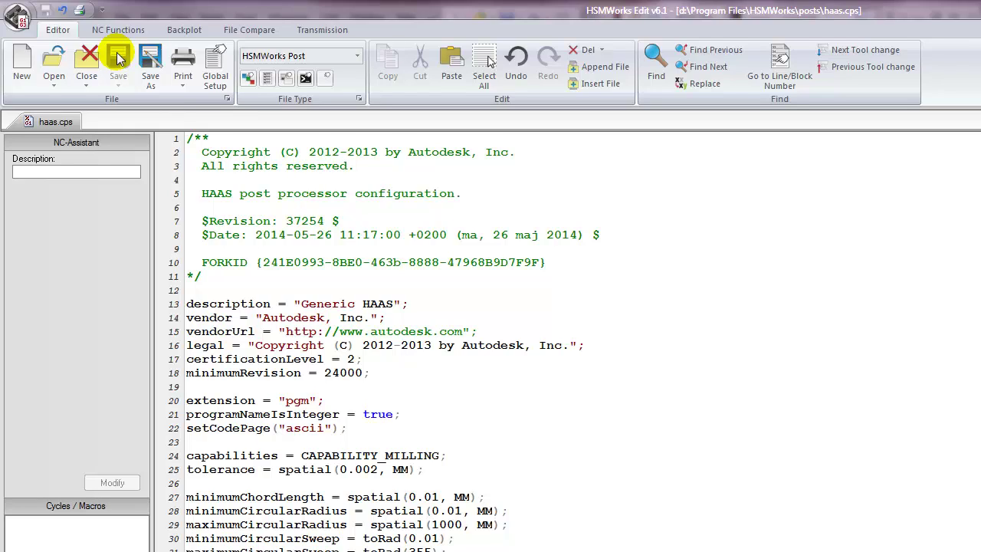
- Close the post editor and reopen Post Process, confirming the NC extension now reads .pgm
double_click(17, 17)
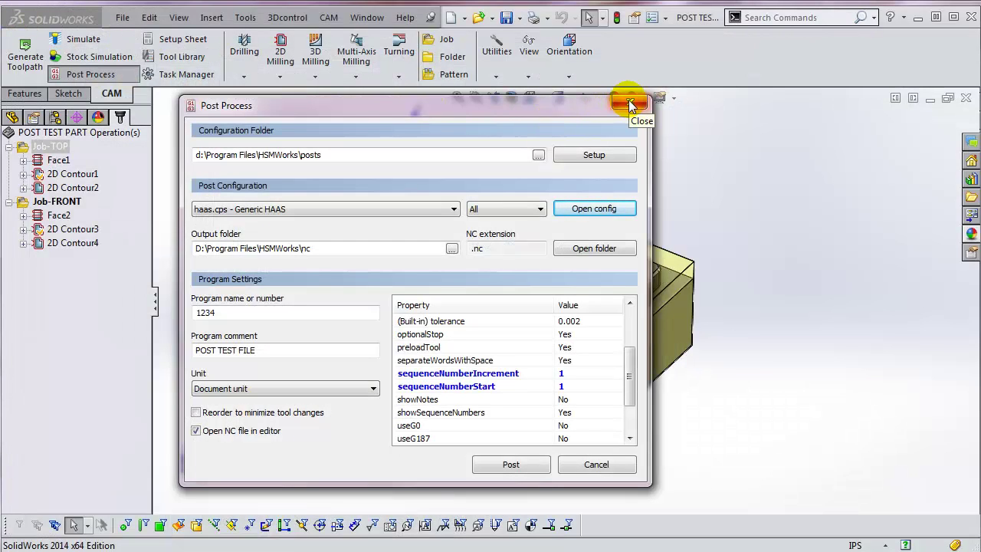
click(630, 103)
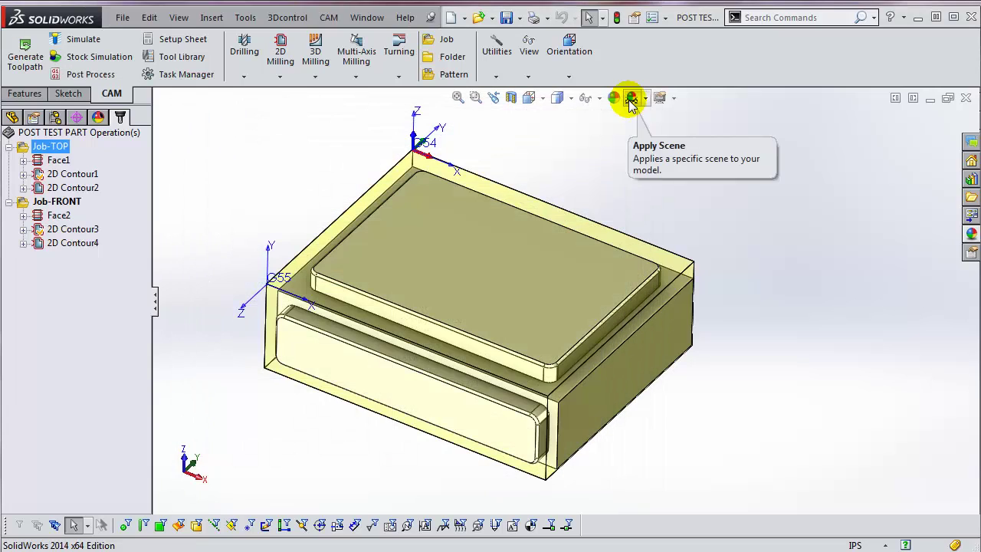
click(98, 73)
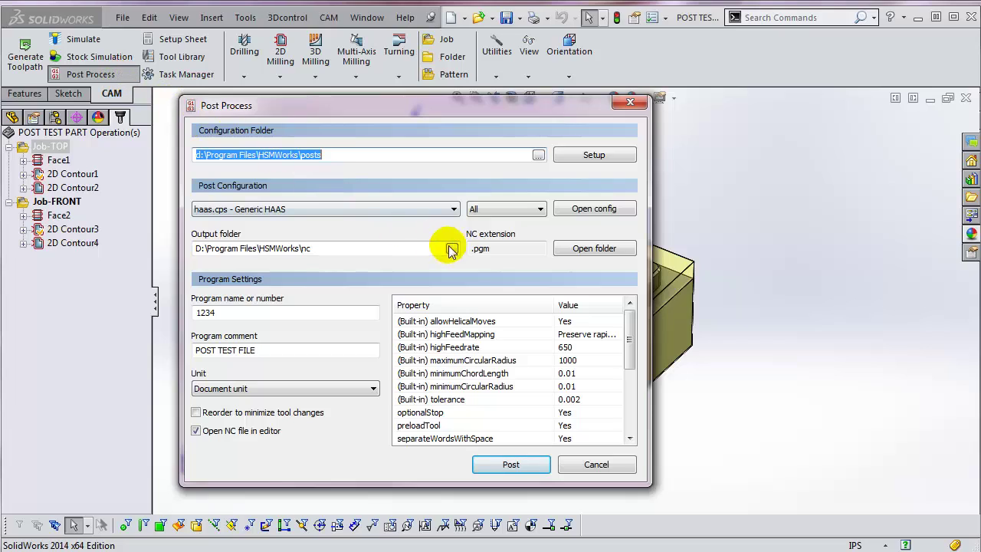
click(504, 260)
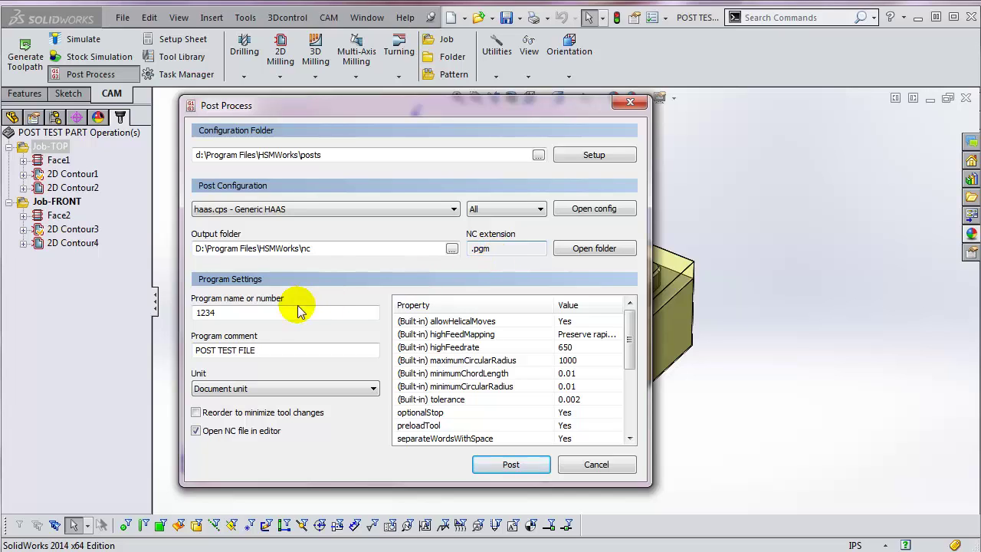
- Change the program number from 1234 to 4567 and post the program
drag(265, 311, 175, 327)
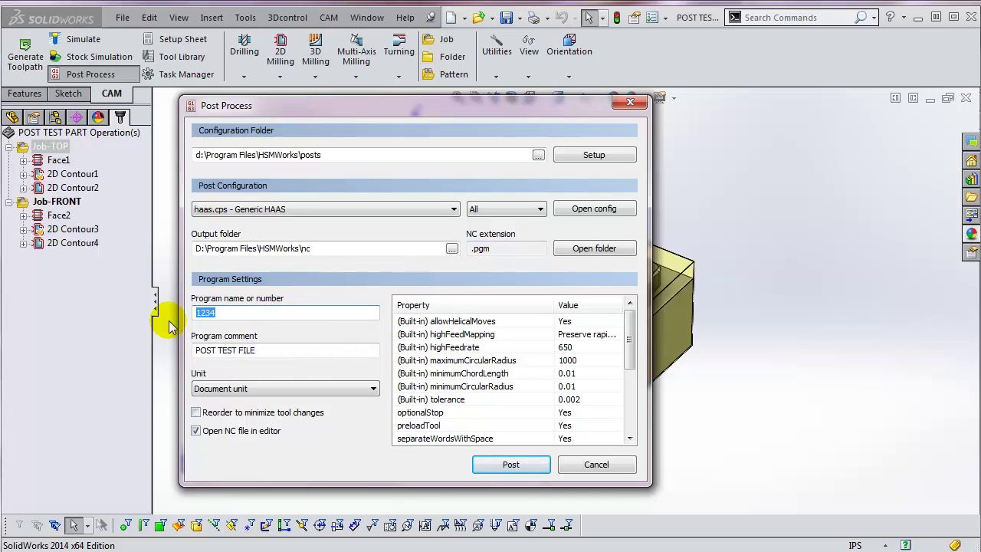
text(4567)
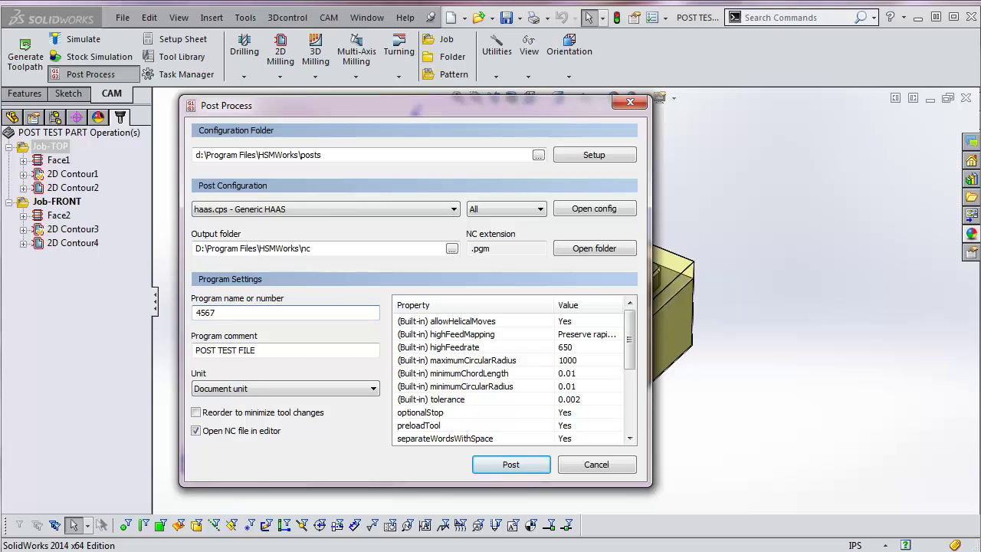
click(507, 465)
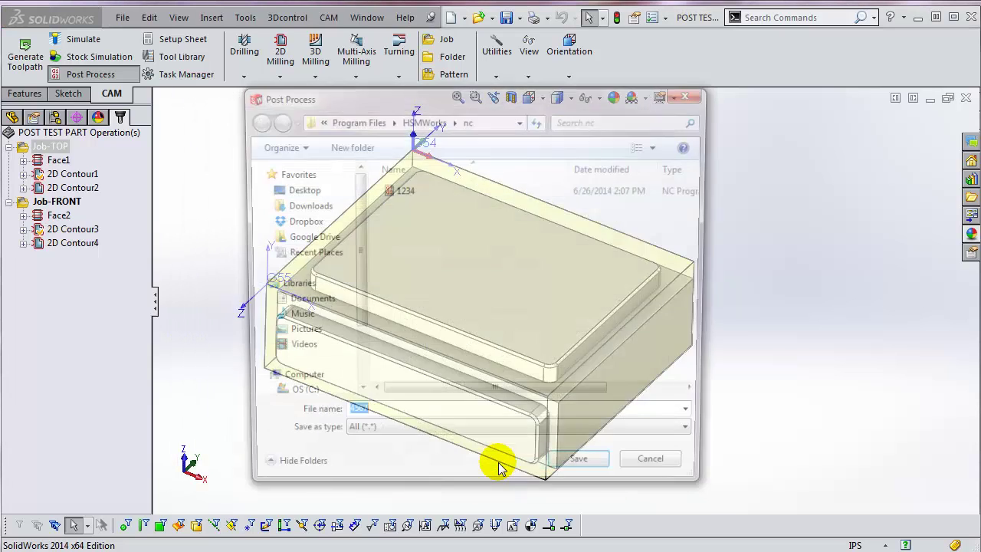
- Save 4567.pgm, check program number 4567 on line 2, then close the NC editor
click(591, 465)
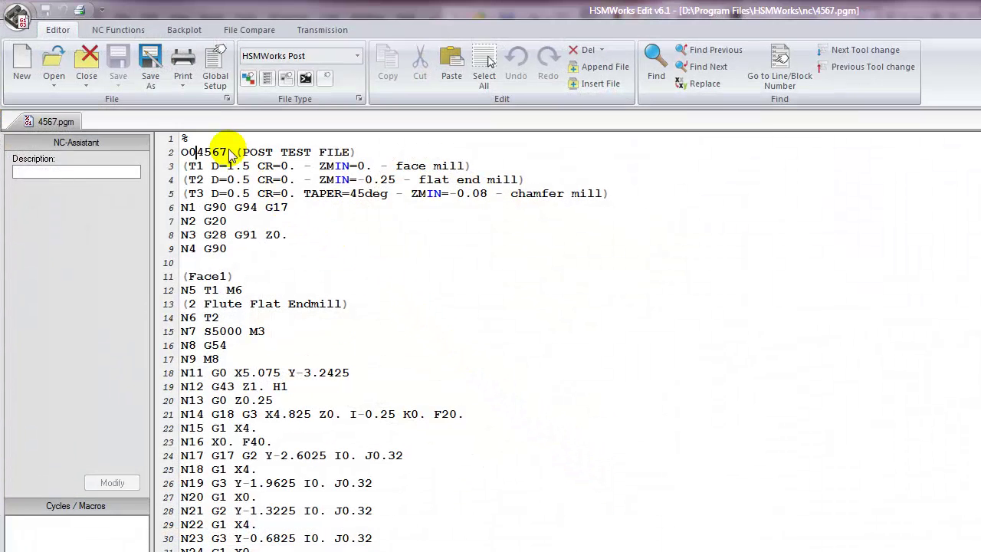
drag(228, 151, 197, 158)
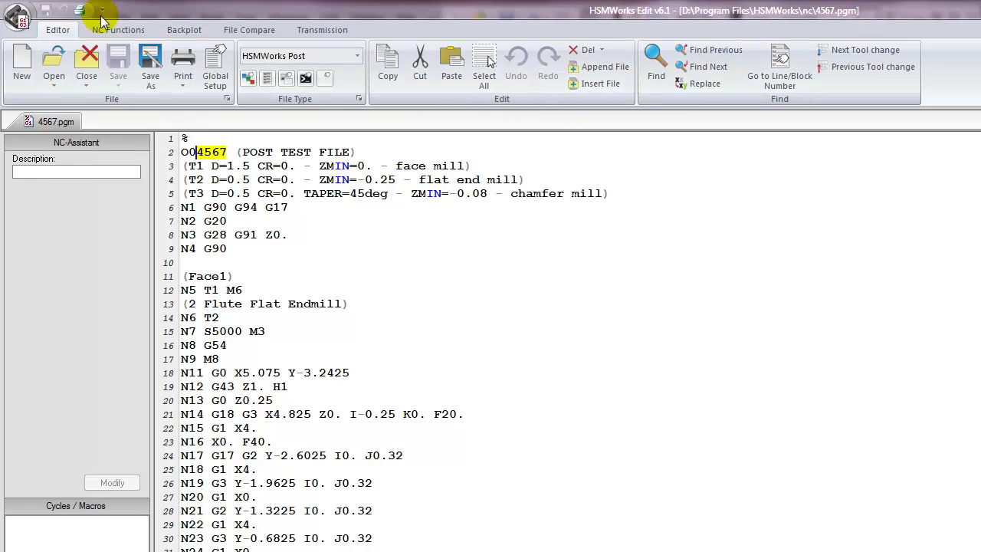
double_click(17, 14)
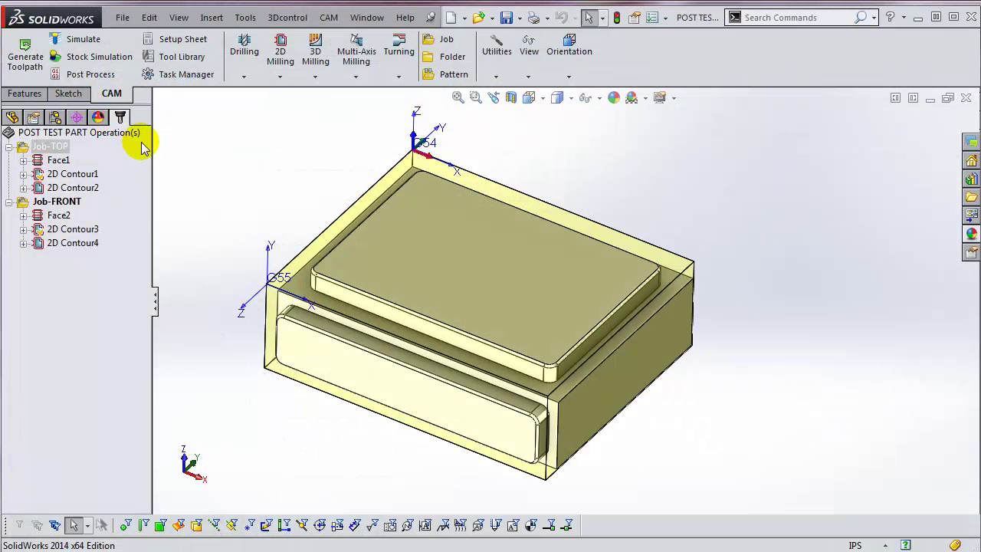